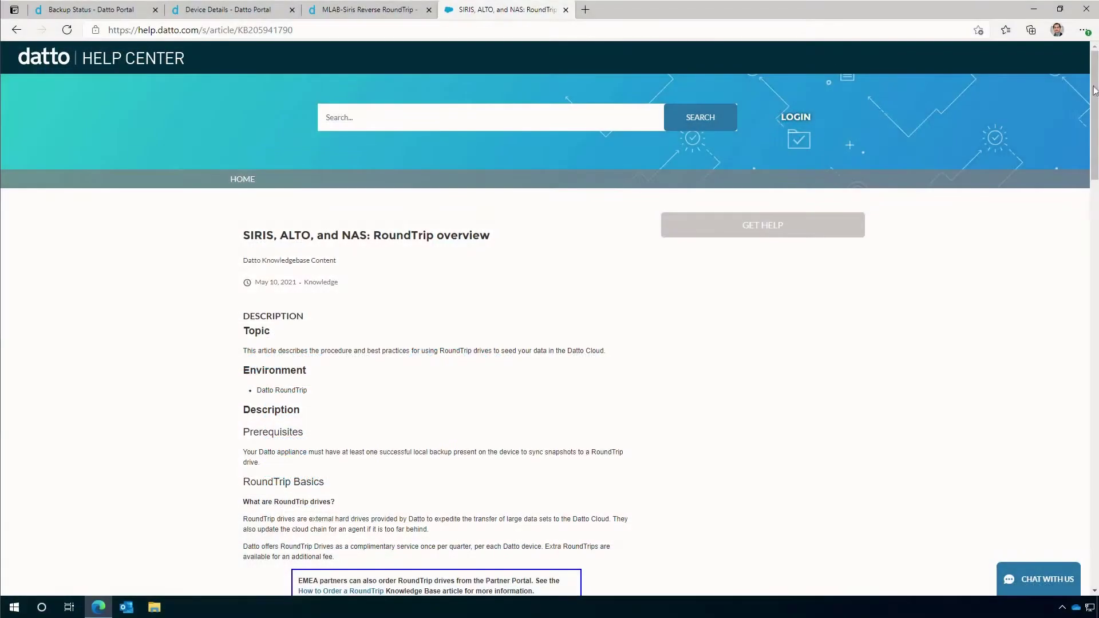
{"action": "left_click_drag", "start_coordinate": [1092, 112], "coordinate": [1080, 292]}
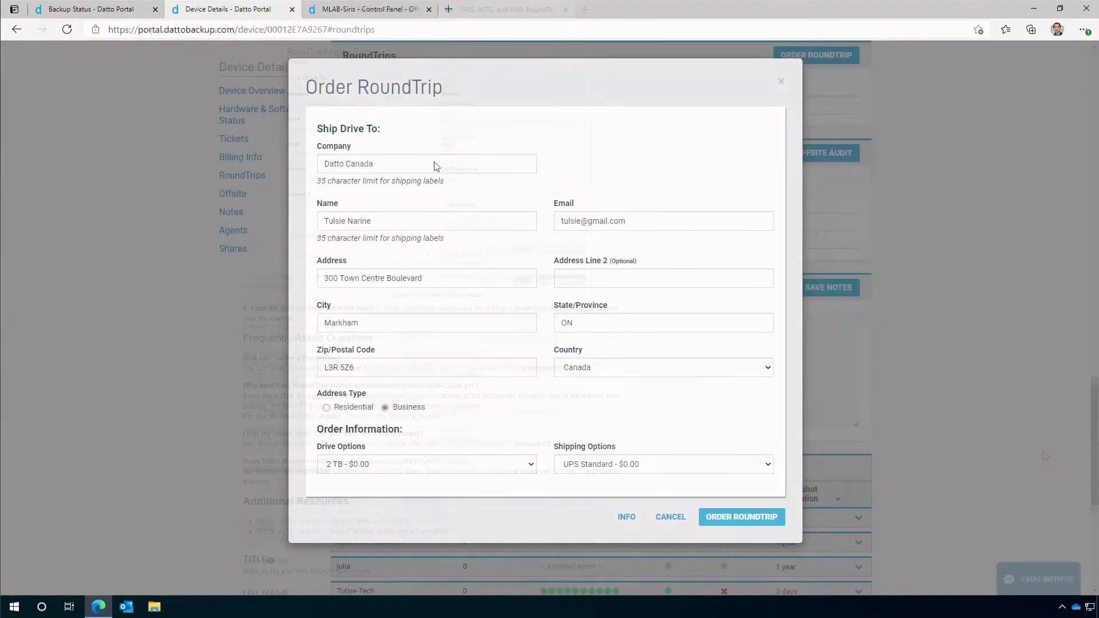
Step: Review the RoundTrip order's company name, UPS Standard shipping, 2 TB drive and shipping city
{"action": "left_click", "coordinate": [433, 166]}
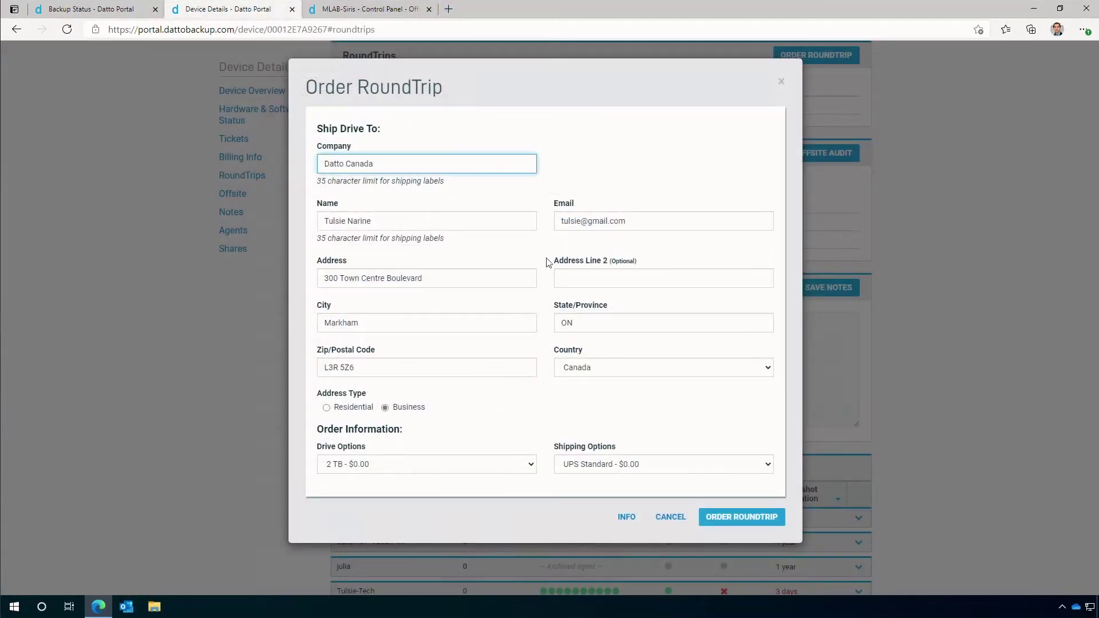
{"action": "left_click", "coordinate": [727, 465]}
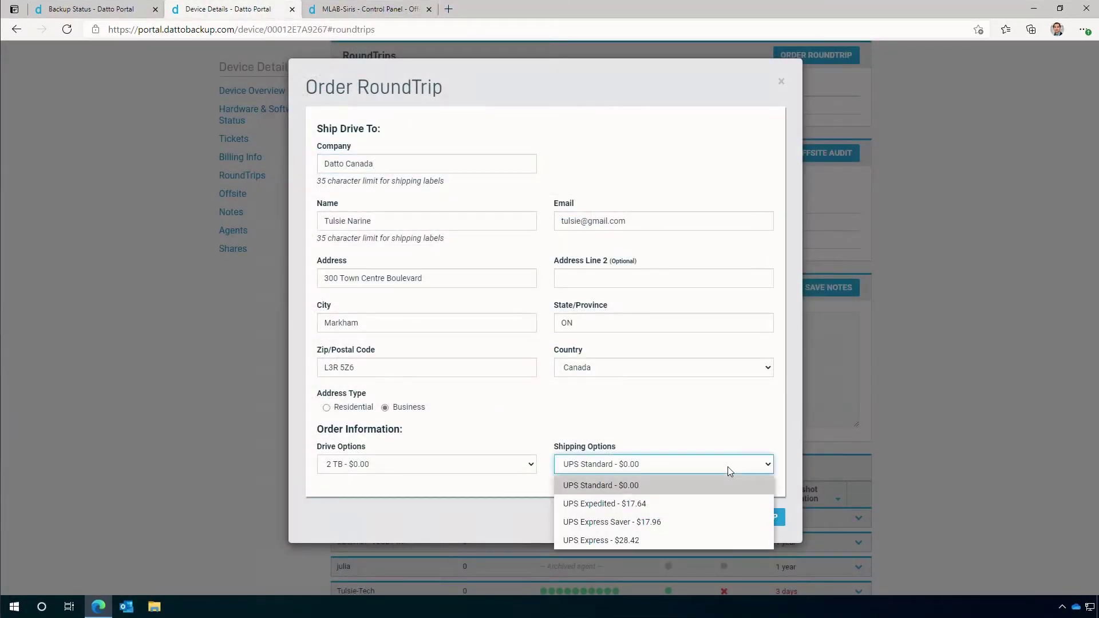
{"action": "left_click", "coordinate": [436, 471]}
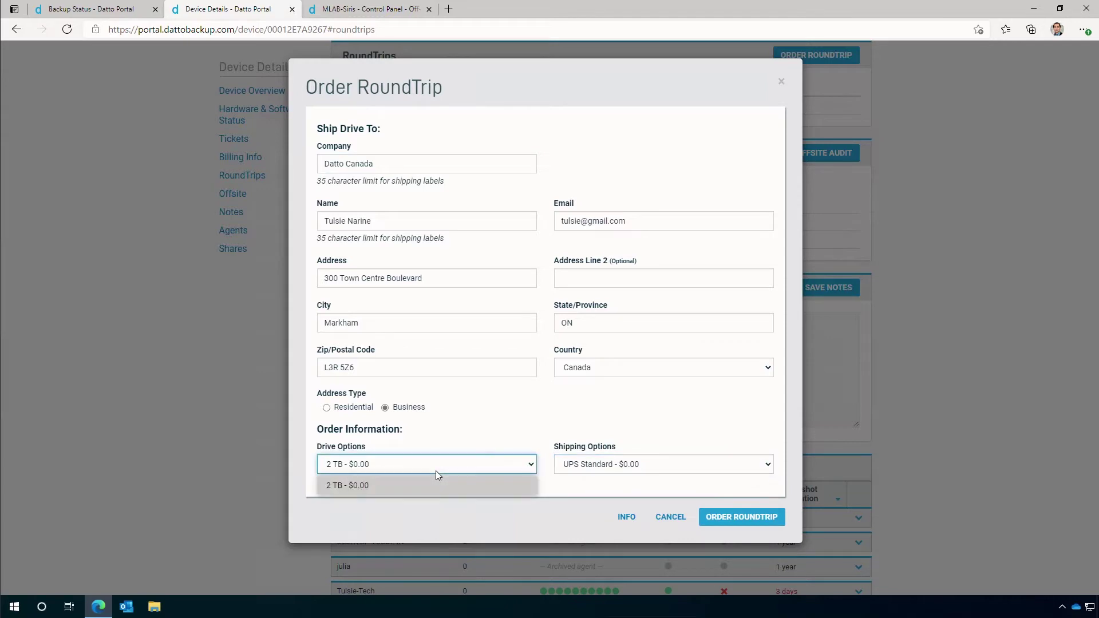
{"action": "left_click", "coordinate": [418, 323]}
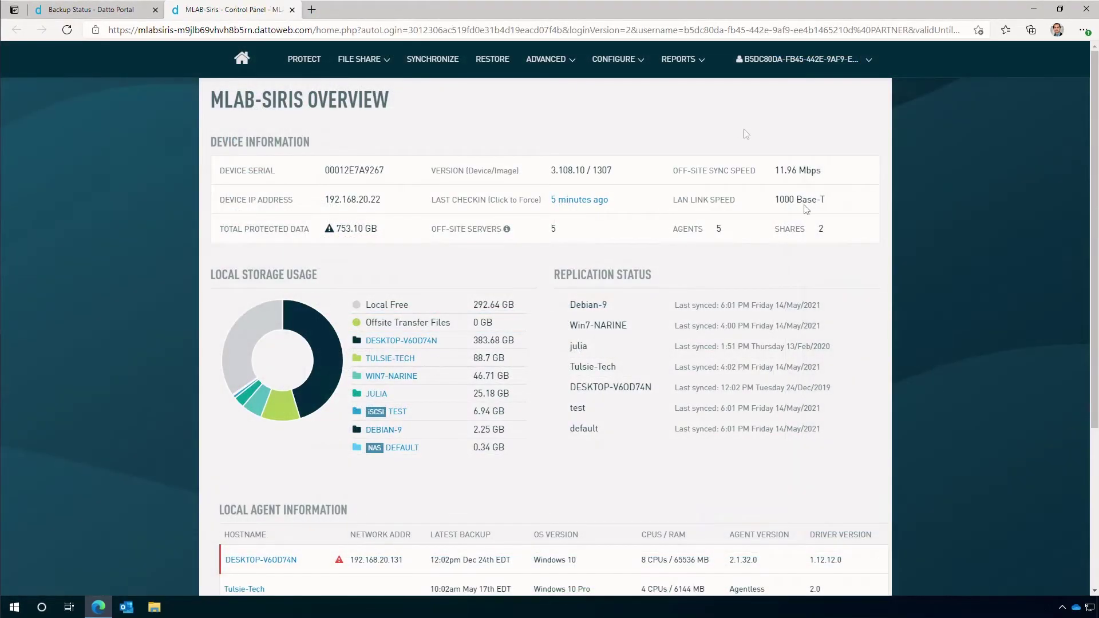
{"action": "mouse_move", "coordinate": [615, 59]}
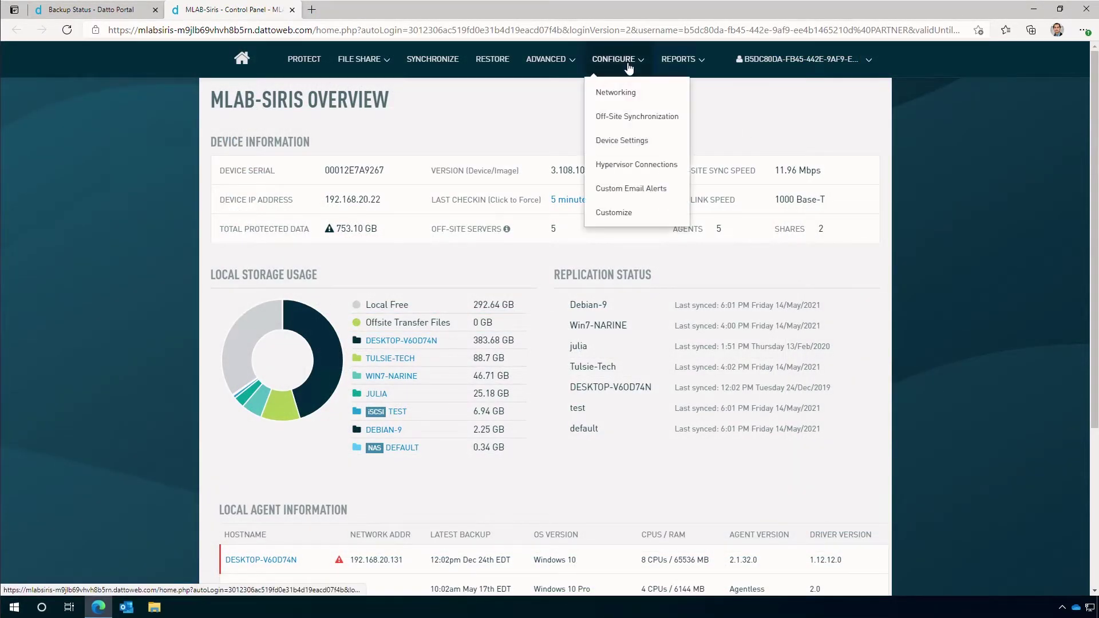
Step: Open the Off-Site Synchronization settings and start the upstream bandwidth speed test
{"action": "left_click", "coordinate": [635, 116]}
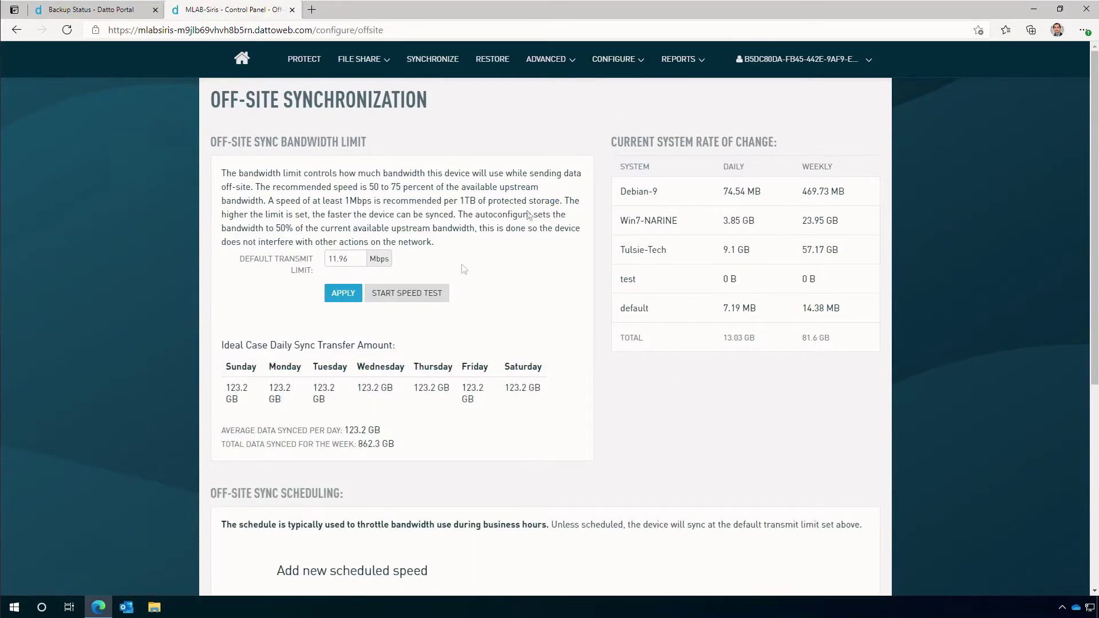
{"action": "left_click", "coordinate": [435, 293]}
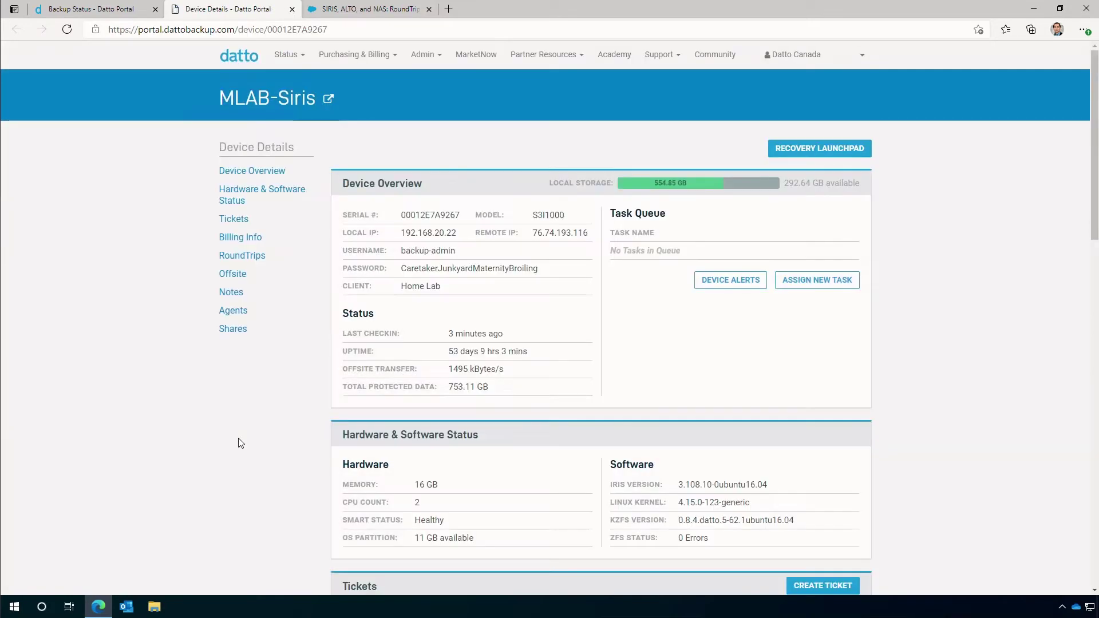
Step: Go to MLAB-Siris's RoundTrips section and start a new RoundTrip drive order
{"action": "left_click", "coordinate": [243, 255]}
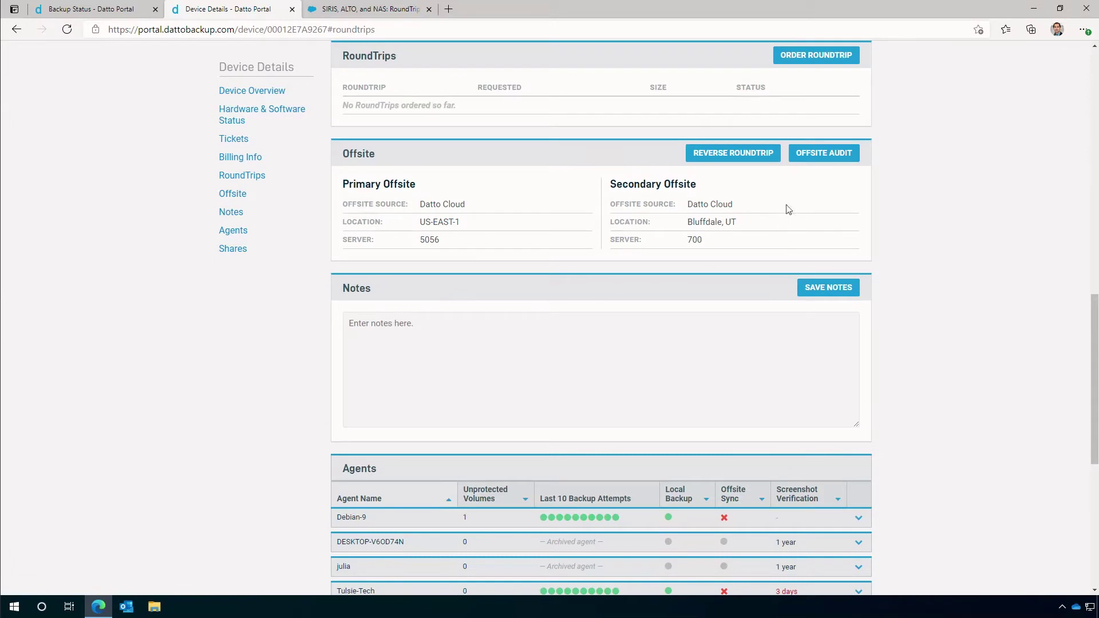
{"action": "left_click", "coordinate": [815, 56]}
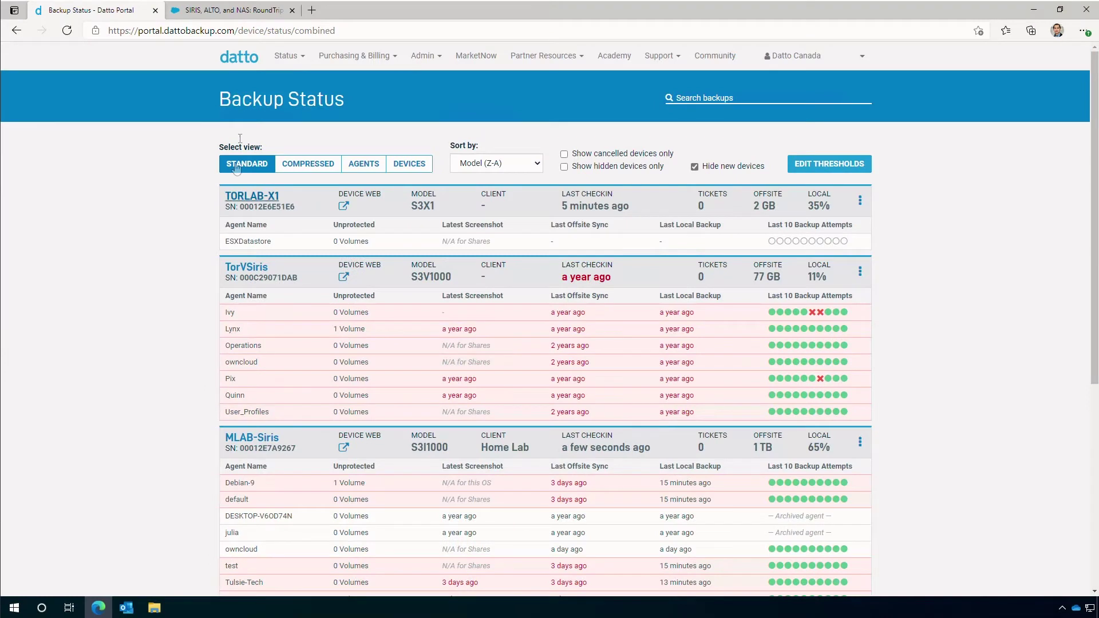
Step: Open the portal's Status dropdown listing the status pages
{"action": "left_click", "coordinate": [302, 59]}
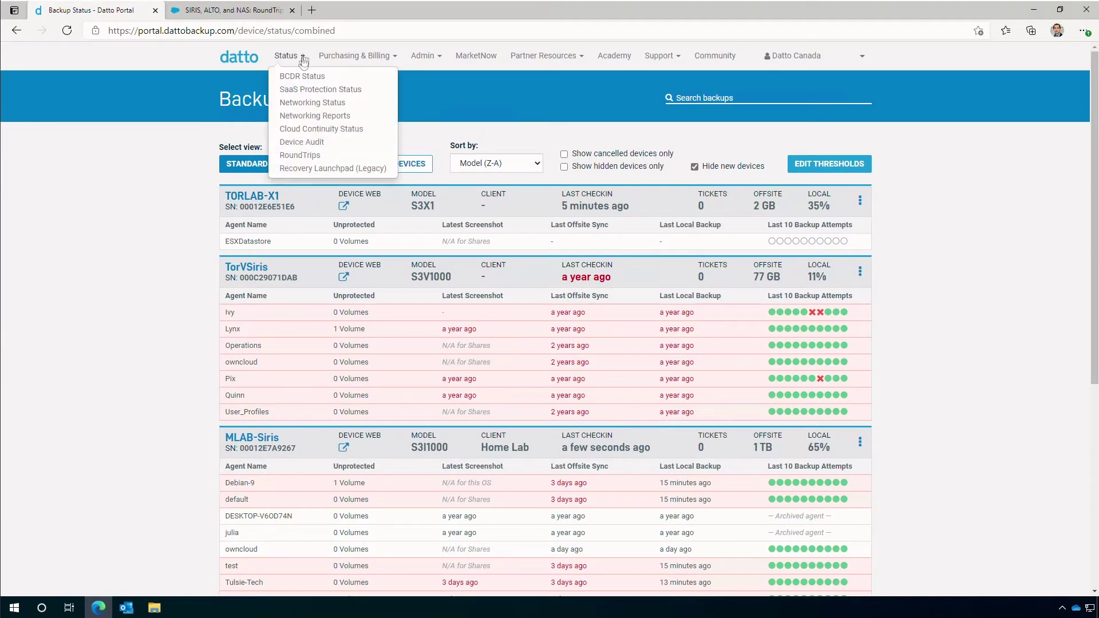
Step: Open the RoundTrips status overview from the Status menu
{"action": "left_click", "coordinate": [300, 155]}
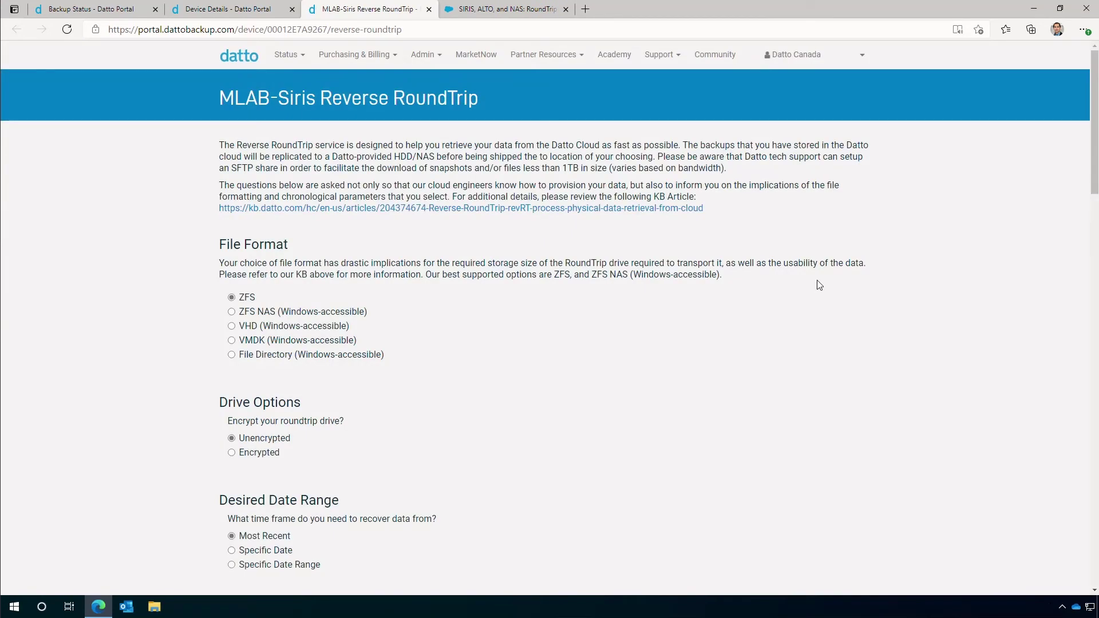
{"action": "scroll", "coordinate": [816, 280], "scroll_direction": "down", "scroll_amount": 2}
{"action": "scroll", "coordinate": [816, 280], "scroll_direction": "down", "scroll_amount": 2}
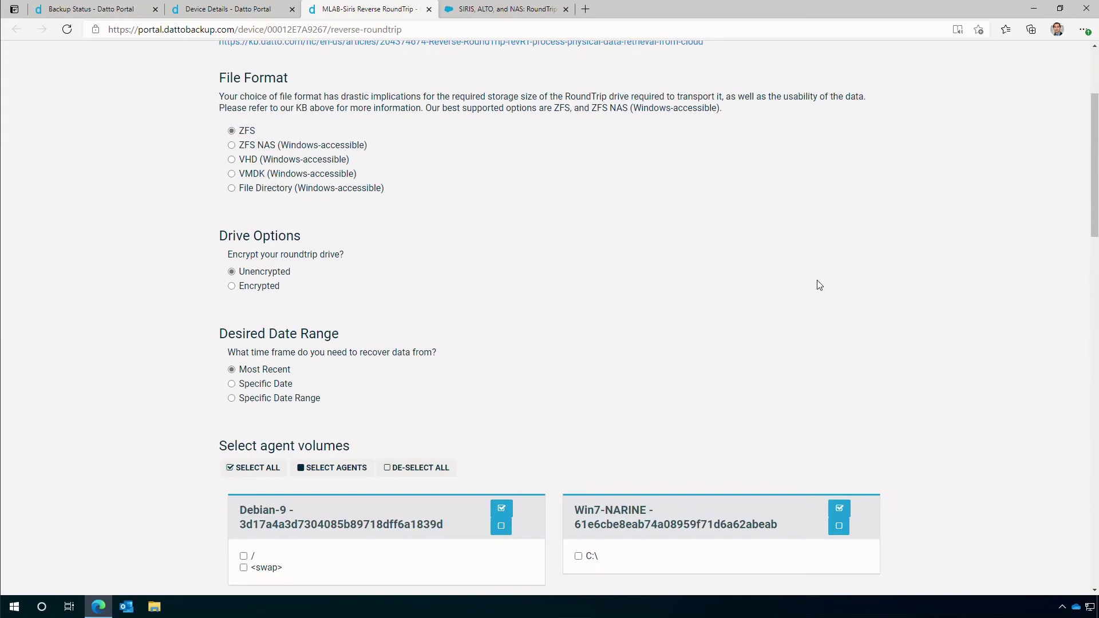
{"action": "scroll", "coordinate": [816, 280], "scroll_direction": "down", "scroll_amount": 2}
{"action": "scroll", "coordinate": [816, 280], "scroll_direction": "down", "scroll_amount": 1}
{"action": "scroll", "coordinate": [817, 280], "scroll_direction": "down", "scroll_amount": 1}
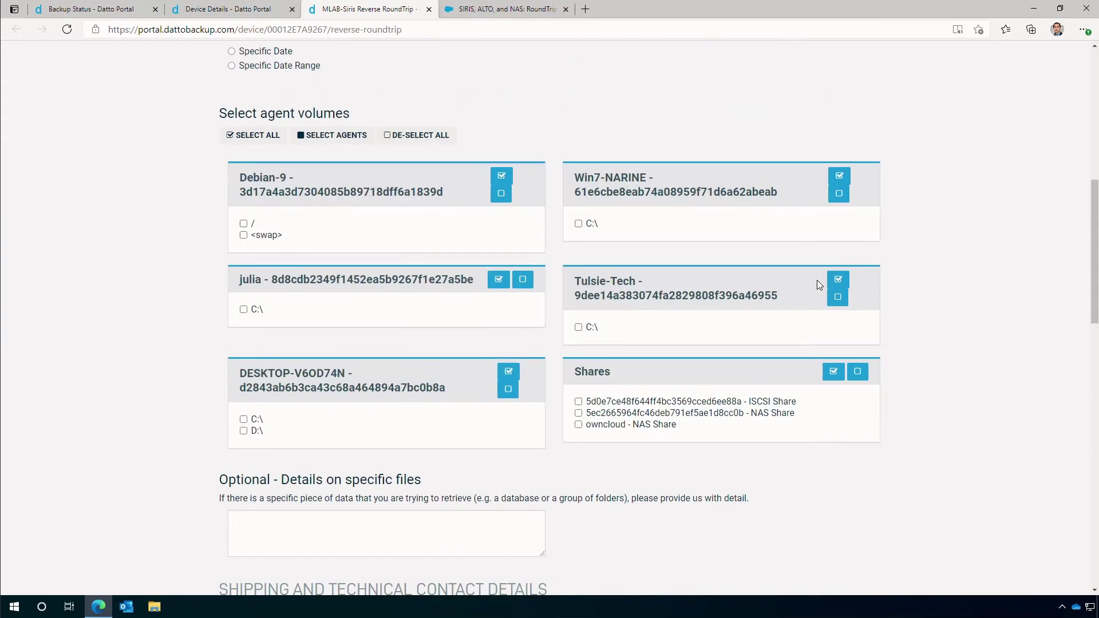
{"action": "scroll", "coordinate": [816, 280], "scroll_direction": "down", "scroll_amount": 1}
{"action": "scroll", "coordinate": [817, 280], "scroll_direction": "down", "scroll_amount": 2}
{"action": "scroll", "coordinate": [816, 279], "scroll_direction": "down", "scroll_amount": 1}
{"action": "scroll", "coordinate": [816, 281], "scroll_direction": "down", "scroll_amount": 1}
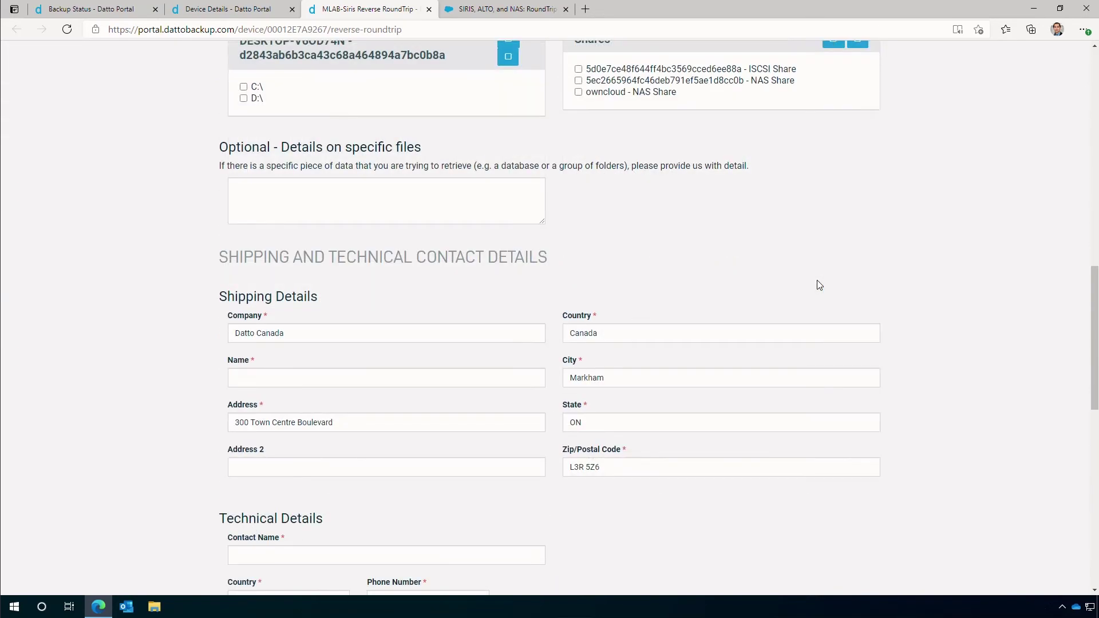
{"action": "scroll", "coordinate": [816, 279], "scroll_direction": "down", "scroll_amount": 2}
{"action": "scroll", "coordinate": [816, 281], "scroll_direction": "down", "scroll_amount": 2}
{"action": "scroll", "coordinate": [816, 280], "scroll_direction": "down", "scroll_amount": 2}
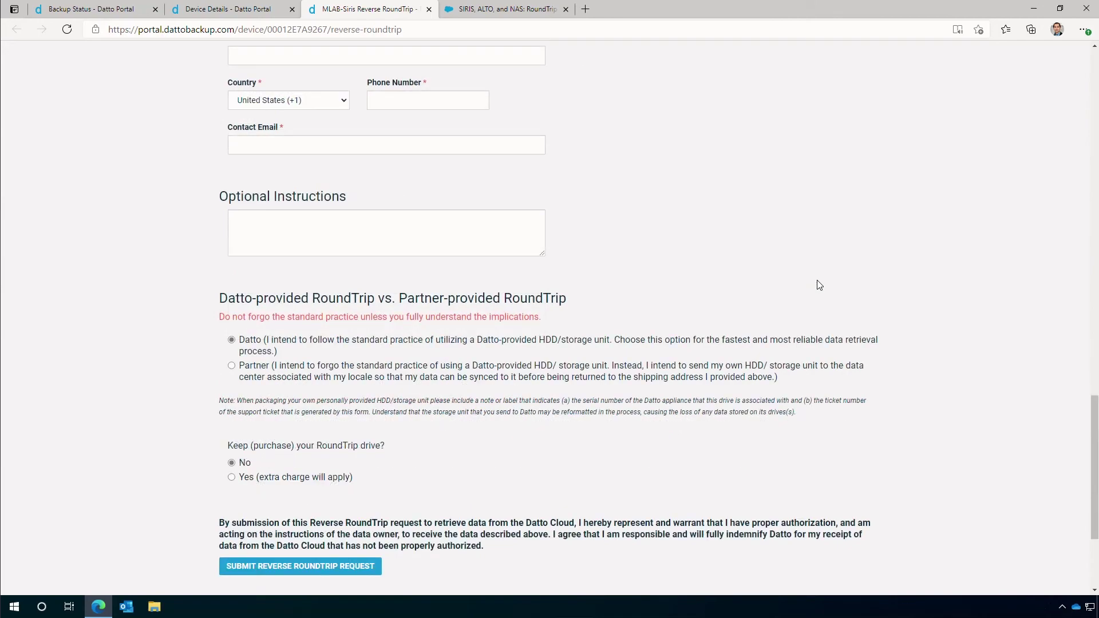
{"action": "scroll", "coordinate": [817, 284], "scroll_direction": "up", "scroll_amount": 3}
{"action": "scroll", "coordinate": [817, 284], "scroll_direction": "up", "scroll_amount": 2}
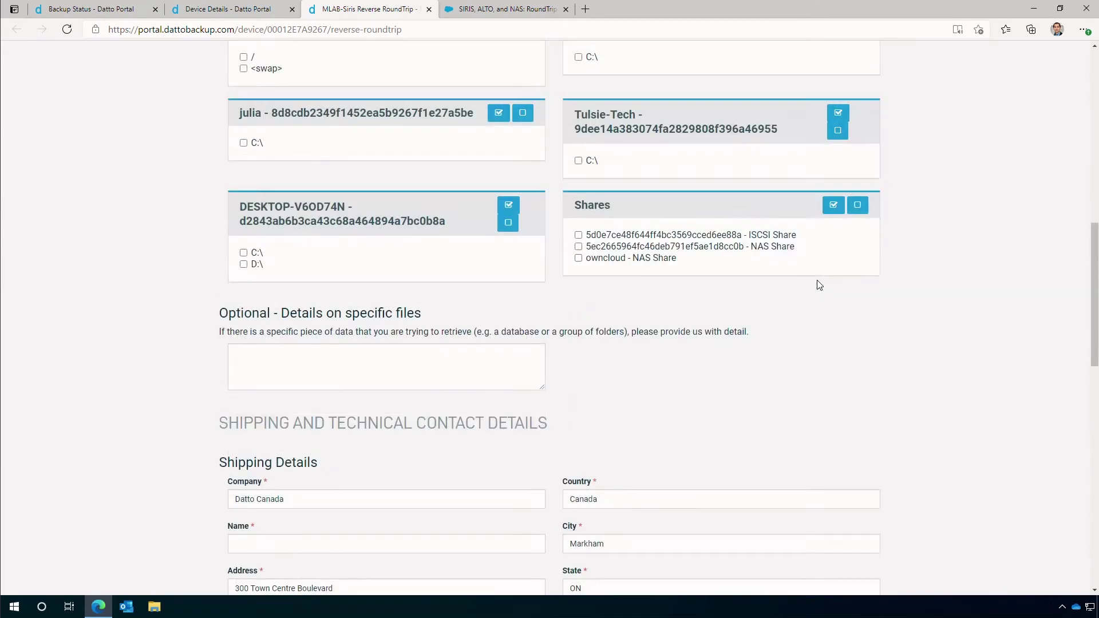
{"action": "scroll", "coordinate": [817, 281], "scroll_direction": "up", "scroll_amount": 5}
{"action": "scroll", "coordinate": [816, 280], "scroll_direction": "up", "scroll_amount": 5}
{"action": "scroll", "coordinate": [816, 280], "scroll_direction": "up", "scroll_amount": 5}
{"action": "scroll", "coordinate": [817, 280], "scroll_direction": "up", "scroll_amount": 3}
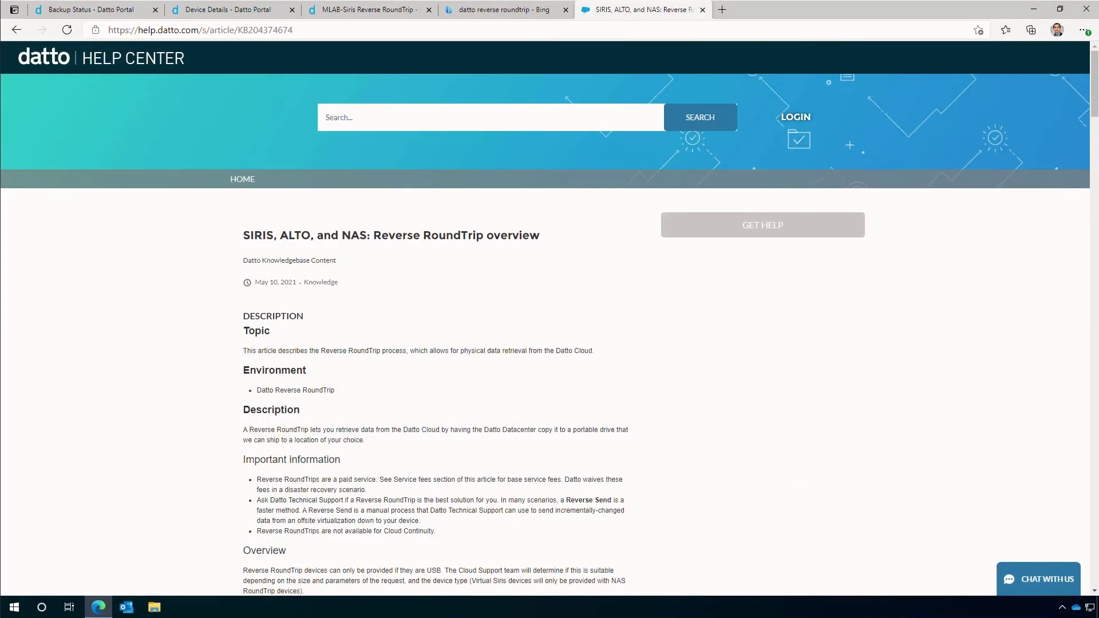
{"action": "left_click_drag", "start_coordinate": [1094, 102], "coordinate": [1092, 184]}
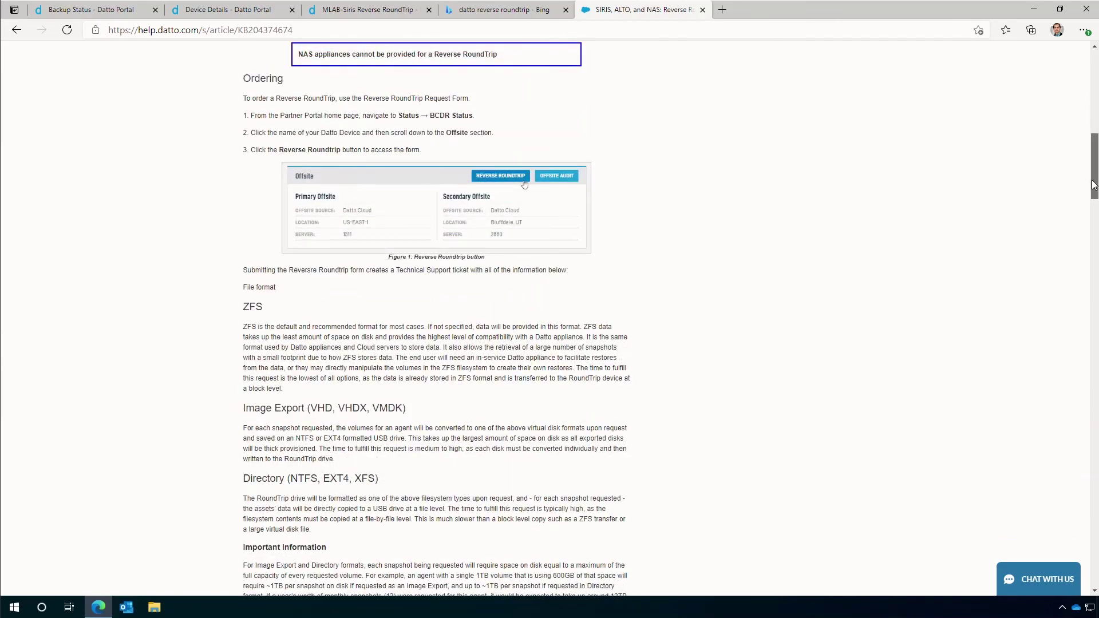